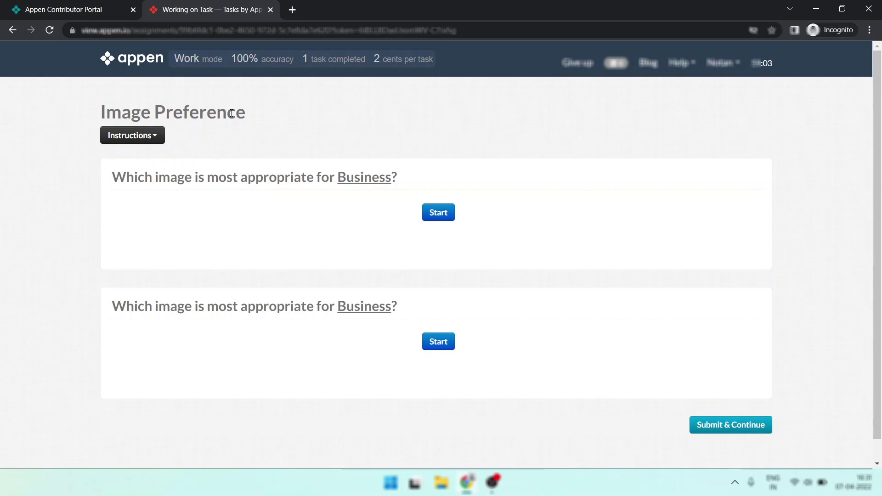
Highlight the Image Preference title, then clear the stray text selection
drag(101, 109, 244, 113)
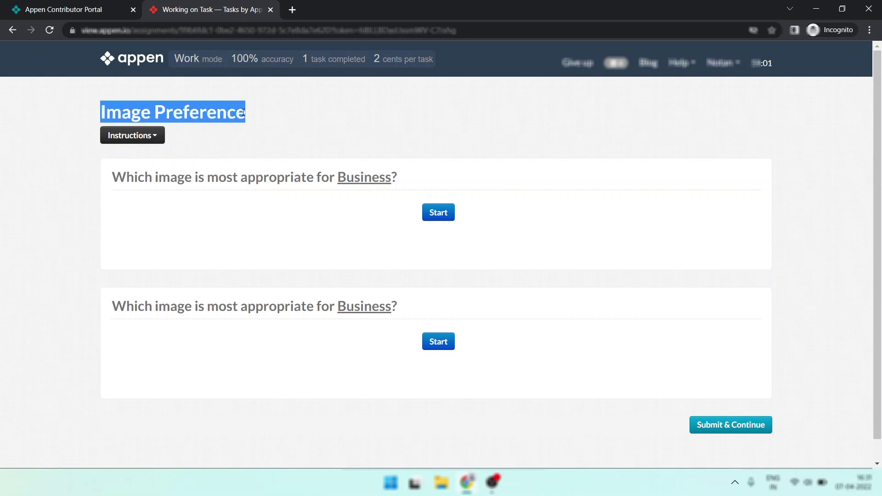
click(233, 114)
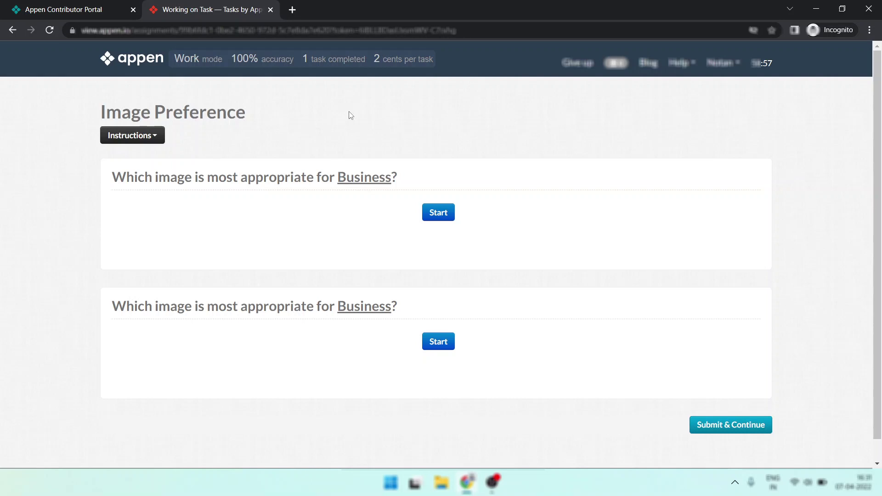
click(403, 113)
Choose the desk flat-lay and the overhead laptops-on-desks images for Business, then submit
click(439, 214)
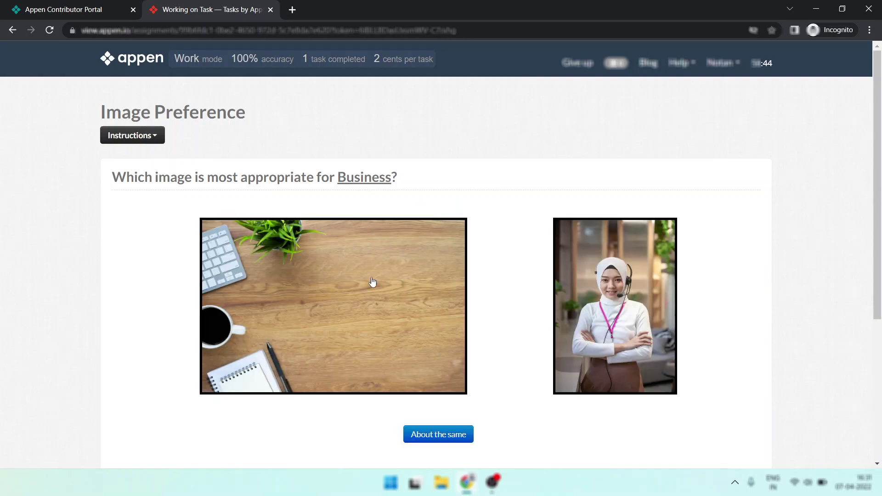
click(396, 319)
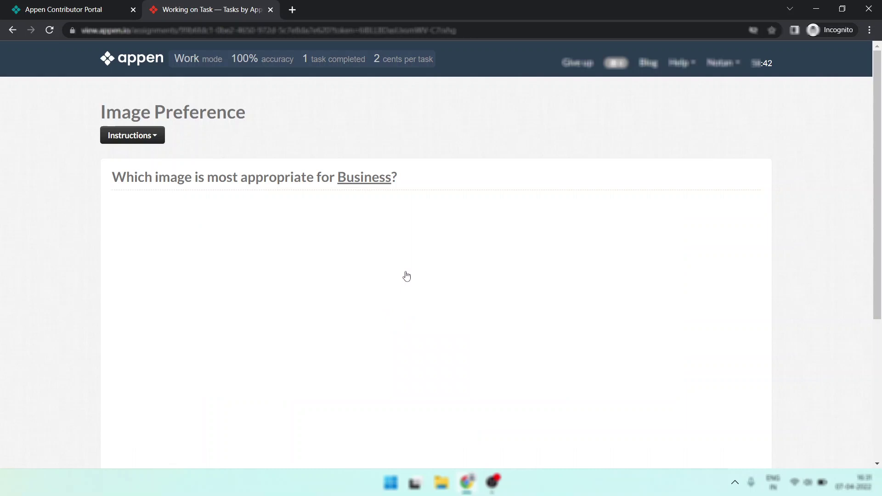
click(439, 320)
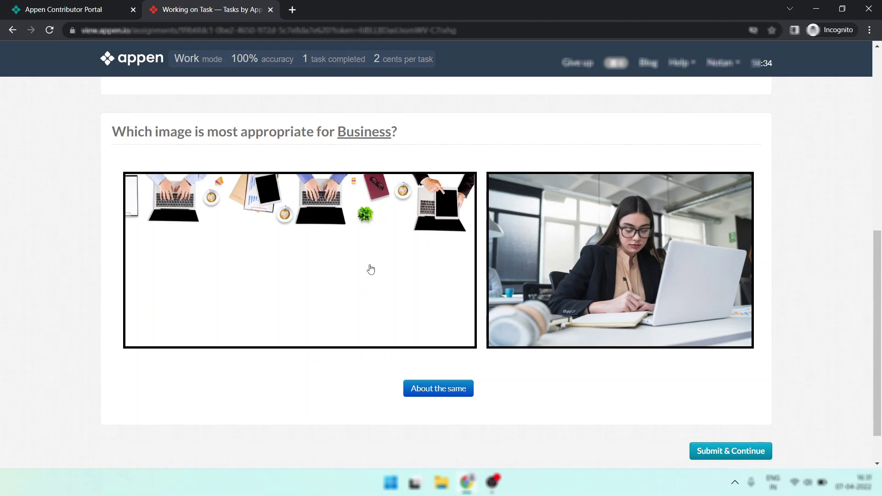
click(371, 269)
scroll(460, 255, down, 1)
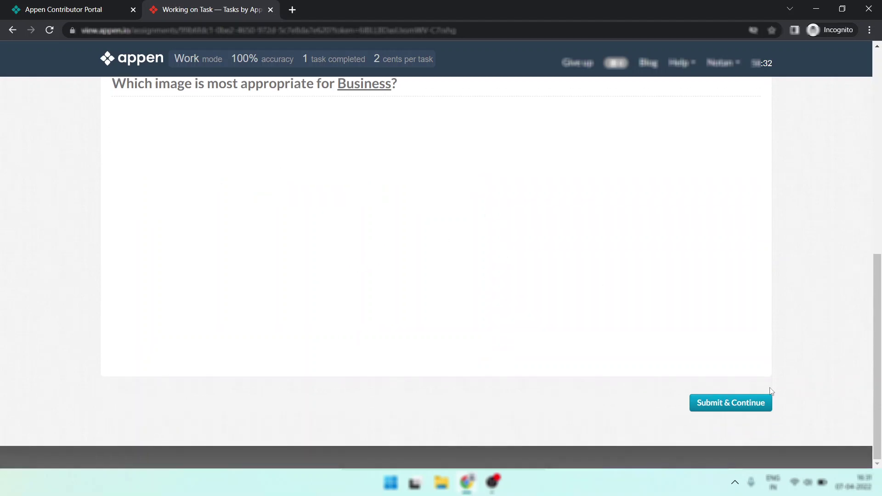
click(737, 412)
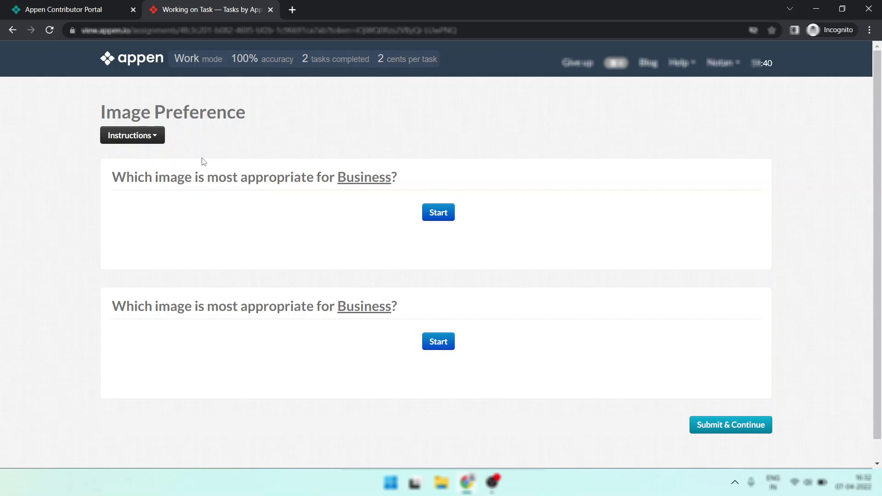
click(158, 137)
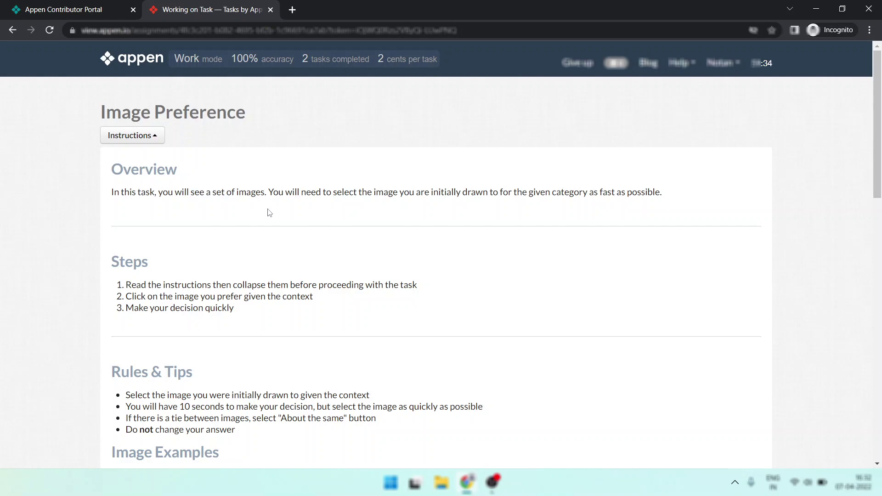
scroll(280, 212, down, 6)
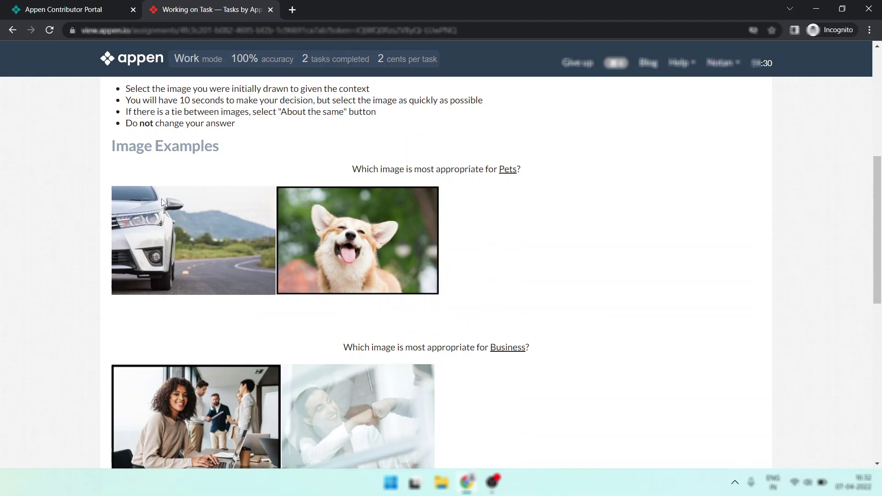
scroll(185, 228, up, 3)
drag(126, 253, 194, 254)
click(176, 262)
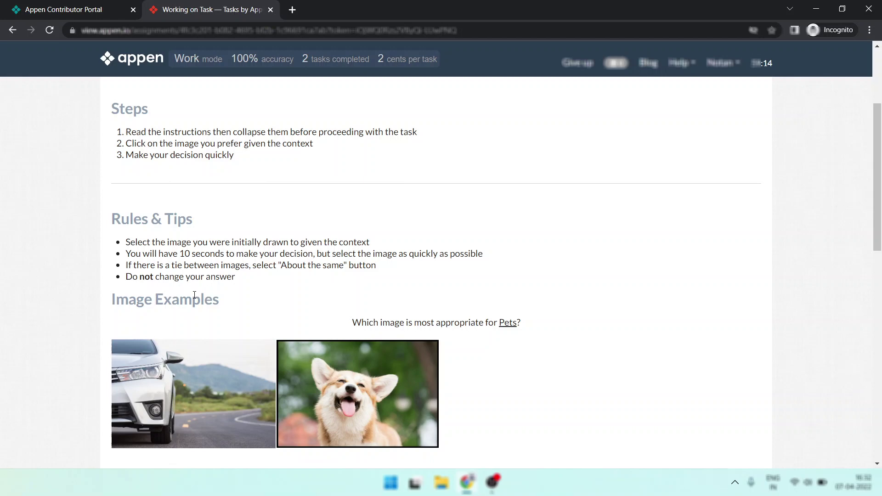
scroll(386, 250, down, 3)
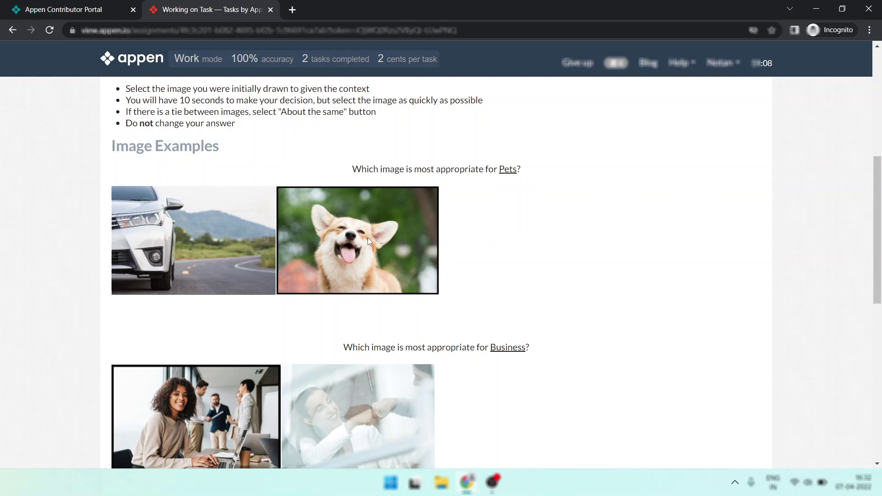
scroll(367, 238, up, 6)
click(161, 134)
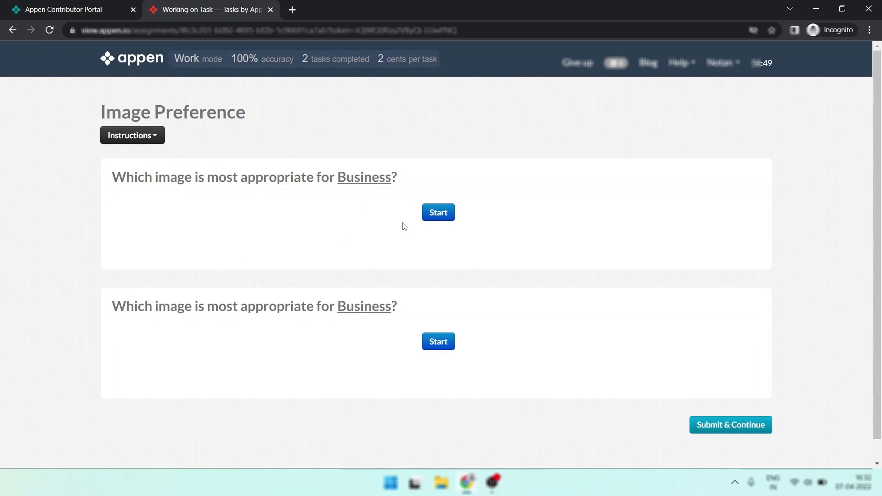
click(446, 218)
click(316, 295)
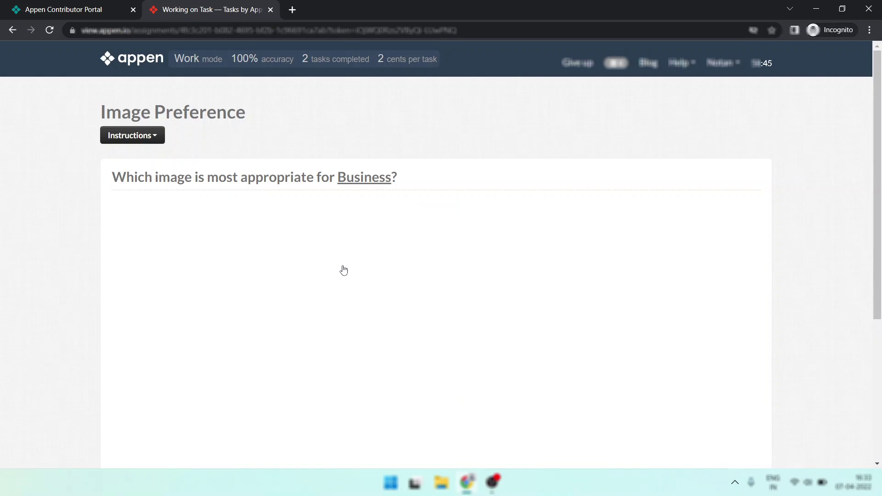
click(433, 317)
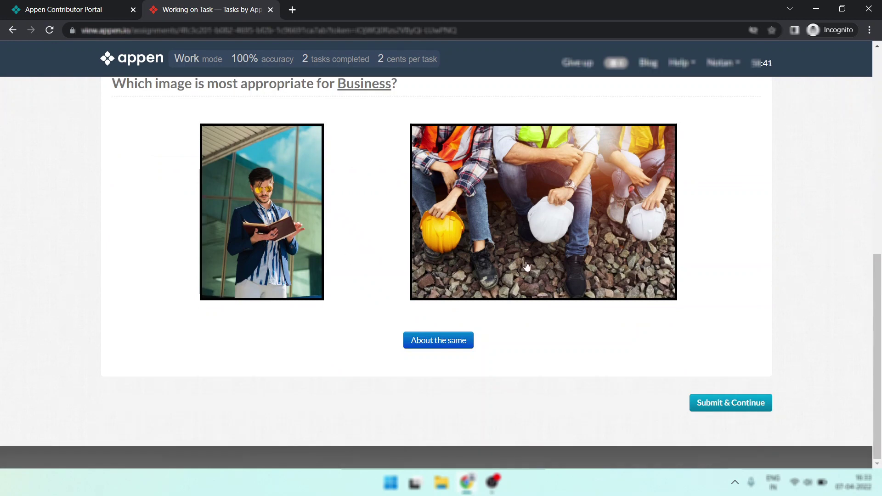
click(442, 348)
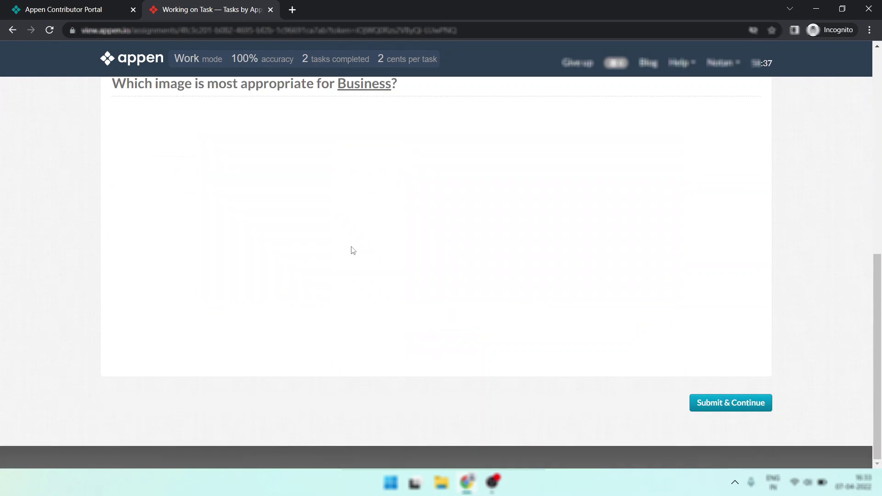
click(728, 403)
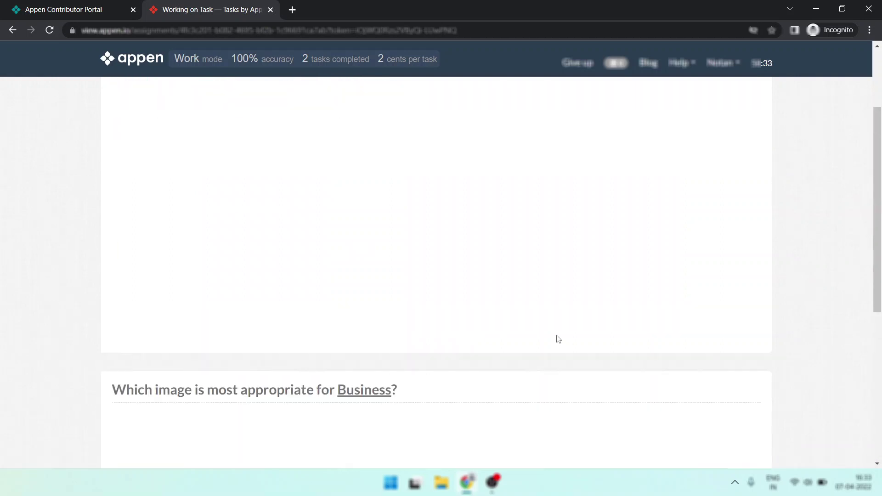
scroll(367, 285, down, 3)
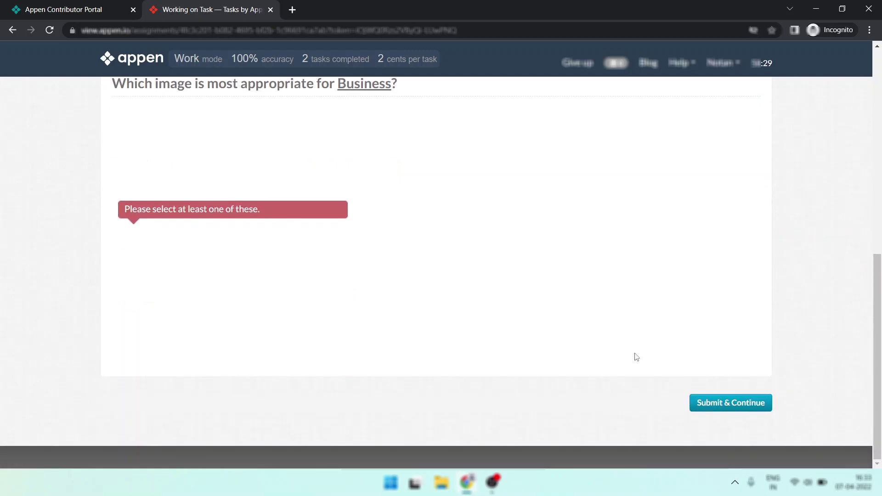
scroll(415, 256, up, 6)
scroll(225, 179, up, 4)
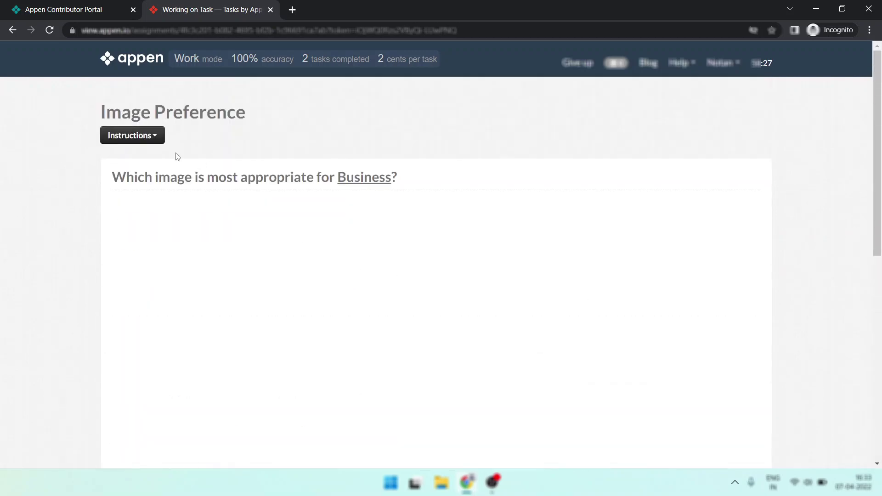
click(156, 135)
scroll(304, 216, down, 3)
drag(280, 265, 343, 266)
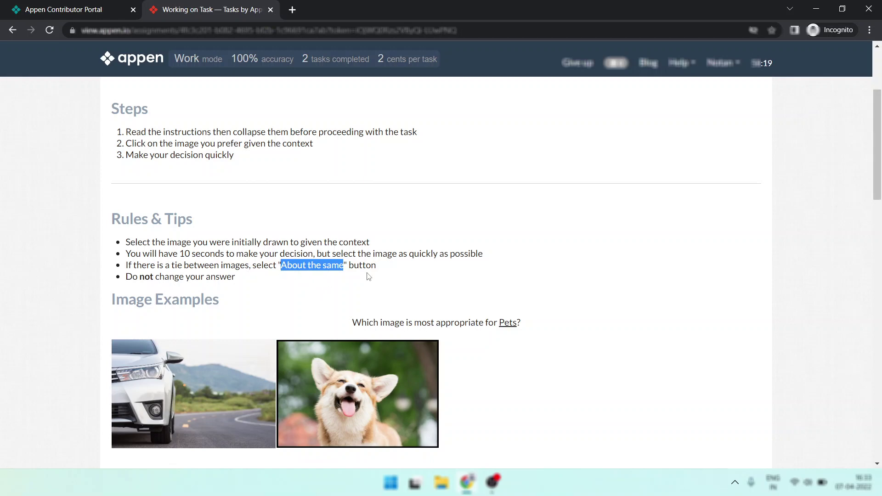
scroll(367, 266, up, 3)
click(124, 131)
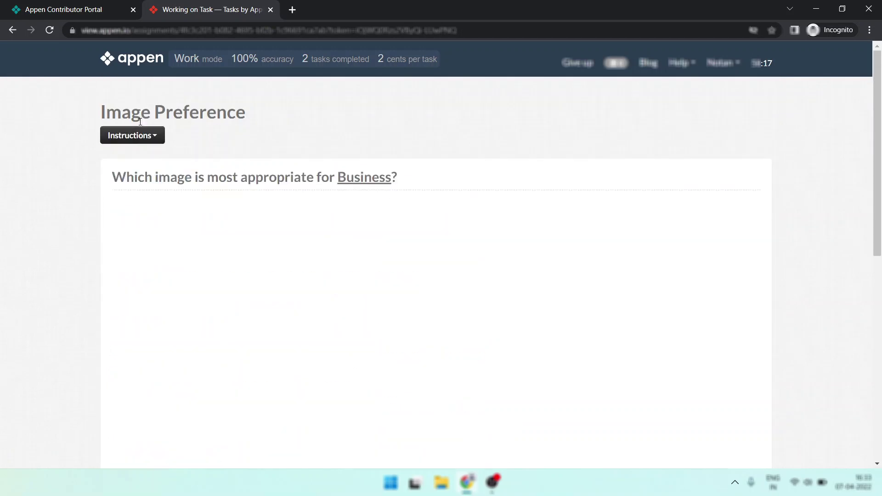
key(Return)
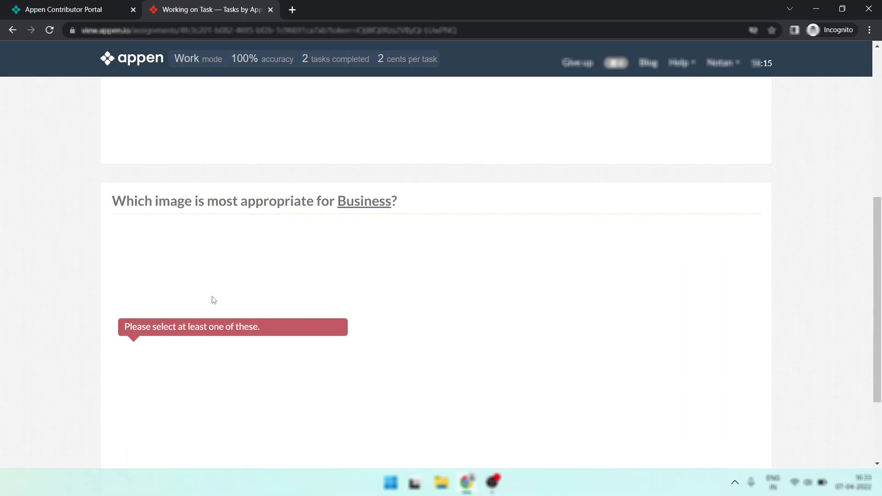
scroll(257, 211, down, 3)
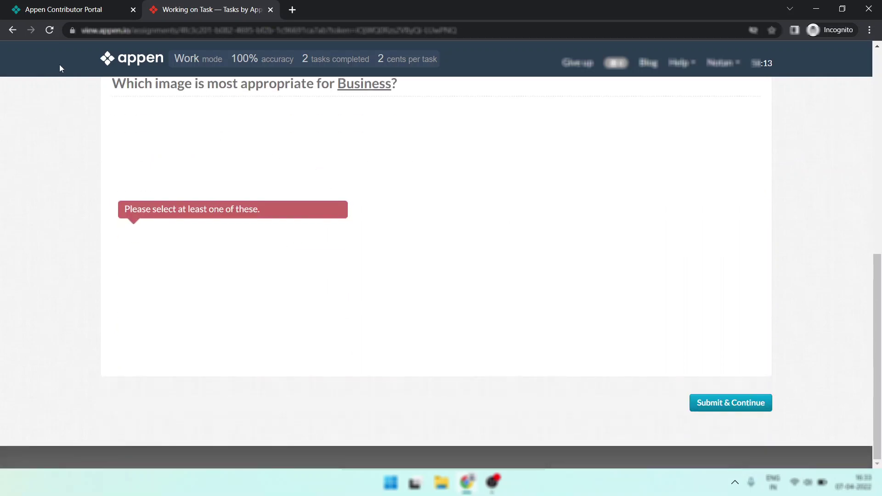
Reload the task page and start both Business image comparisons
click(53, 34)
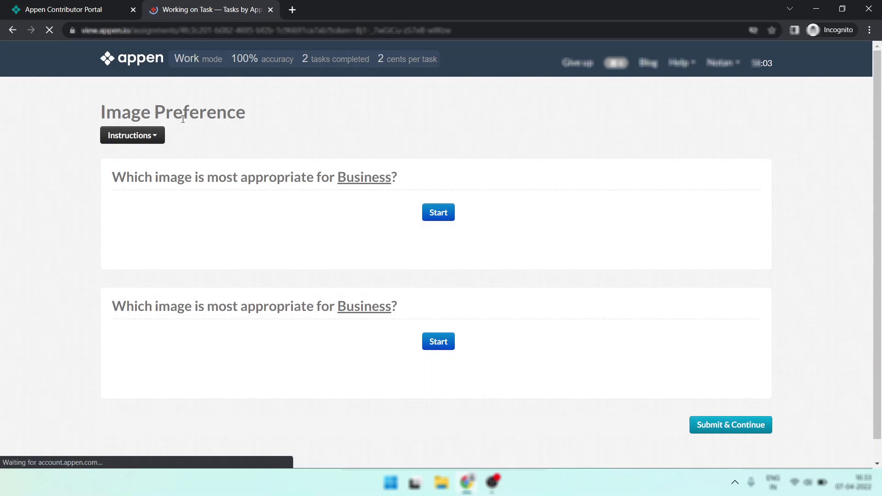
click(427, 217)
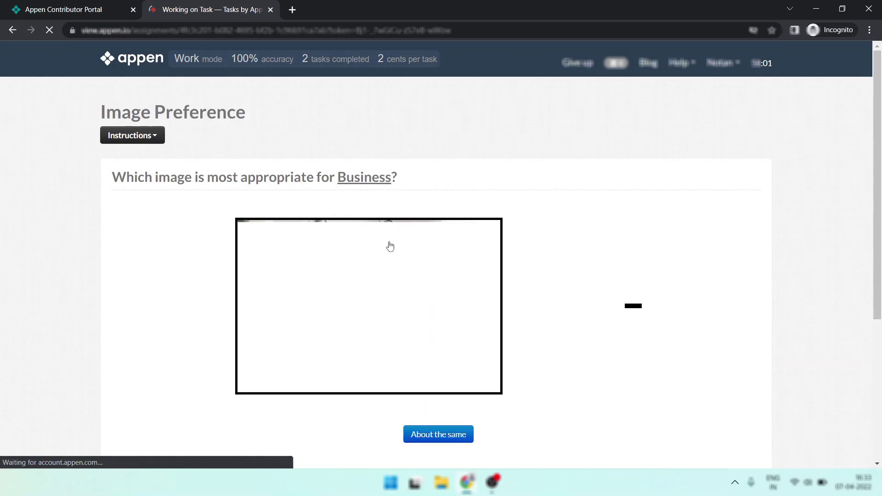
scroll(368, 244, down, 5)
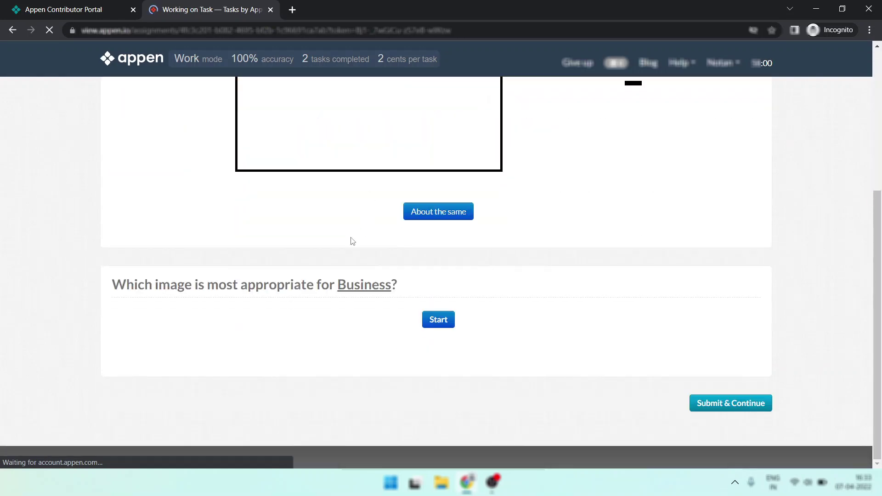
click(439, 320)
Choose the hard-hat workers image, submit, and reload the page again
scroll(329, 248, down, 3)
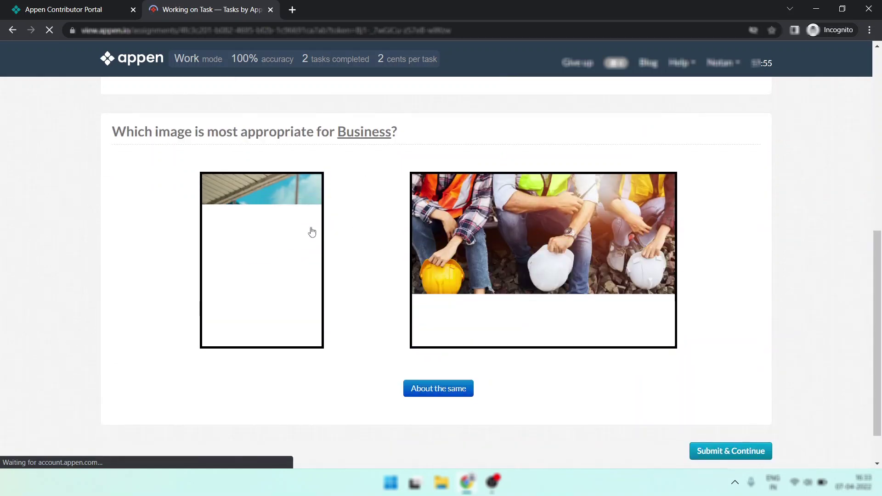
click(530, 247)
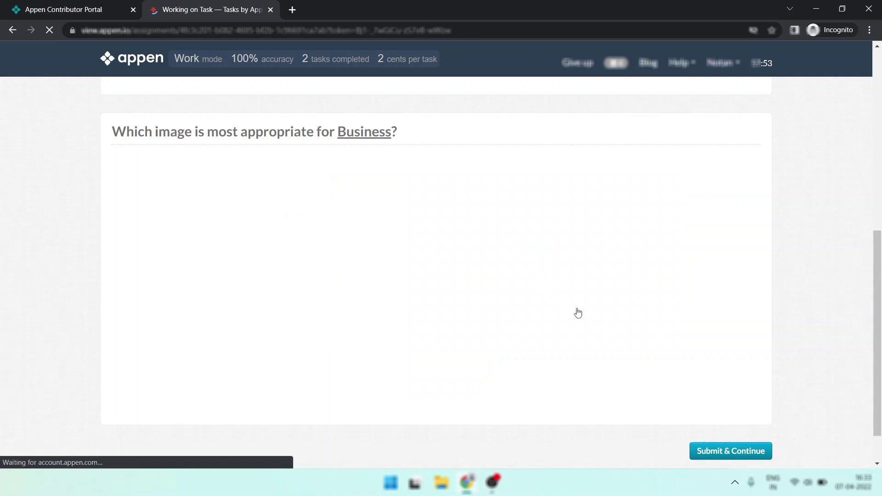
click(729, 451)
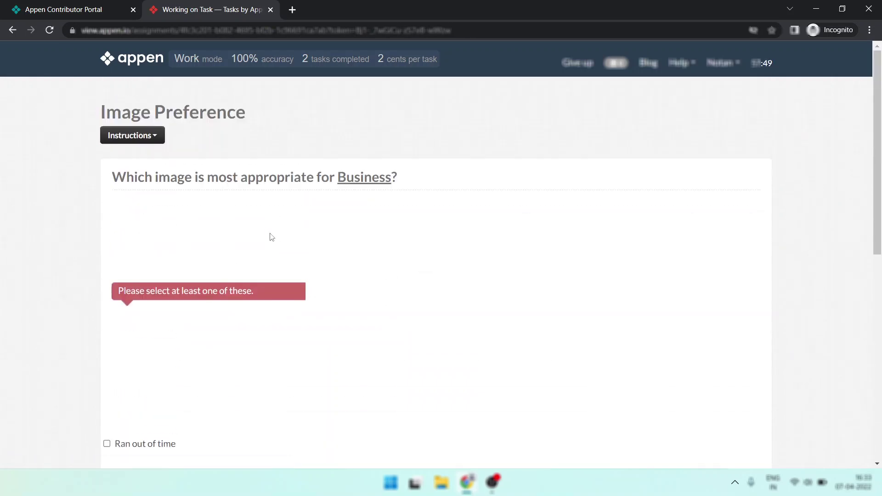
click(50, 30)
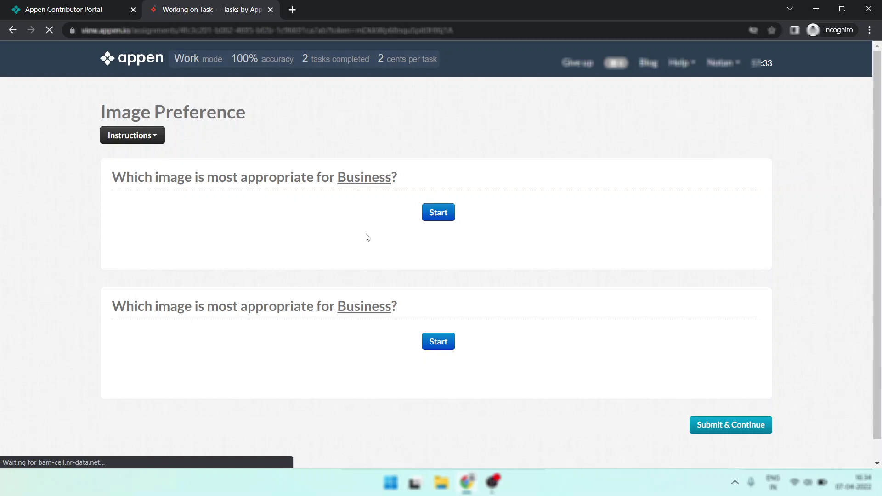
Start both Business comparisons, choose the office meeting image, and submit the answers
click(436, 213)
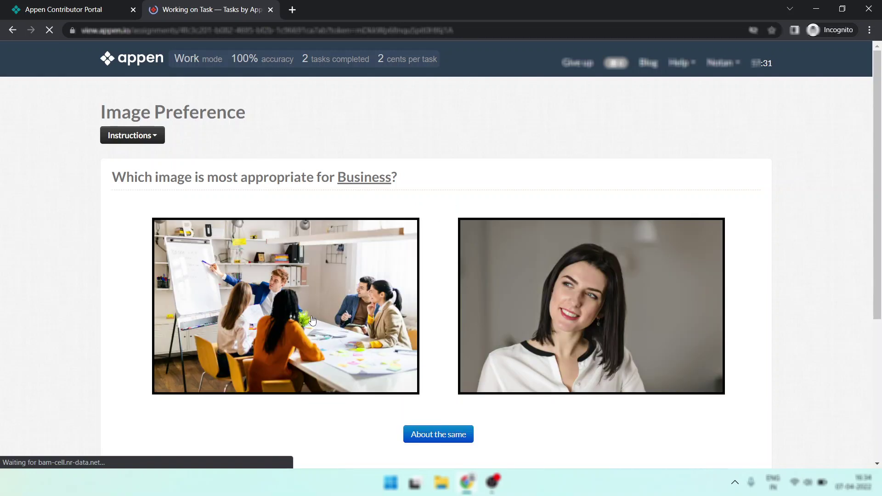
click(341, 224)
click(438, 319)
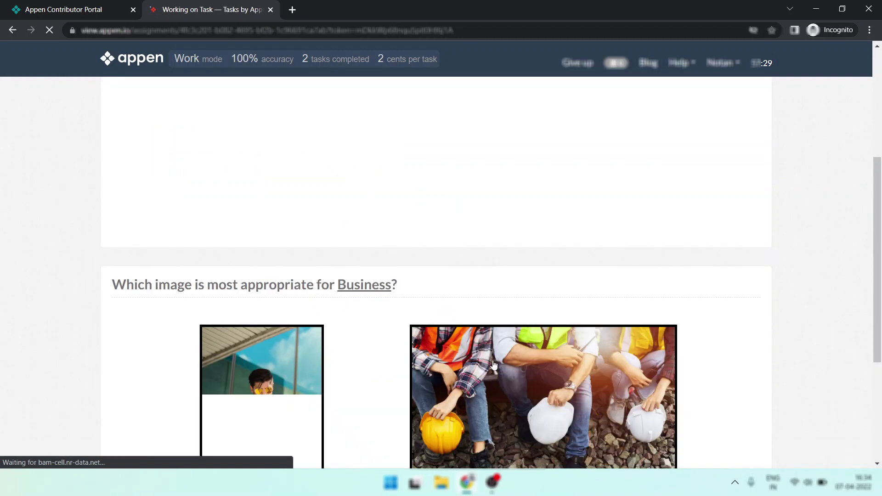
scroll(533, 275, down, 3)
click(729, 453)
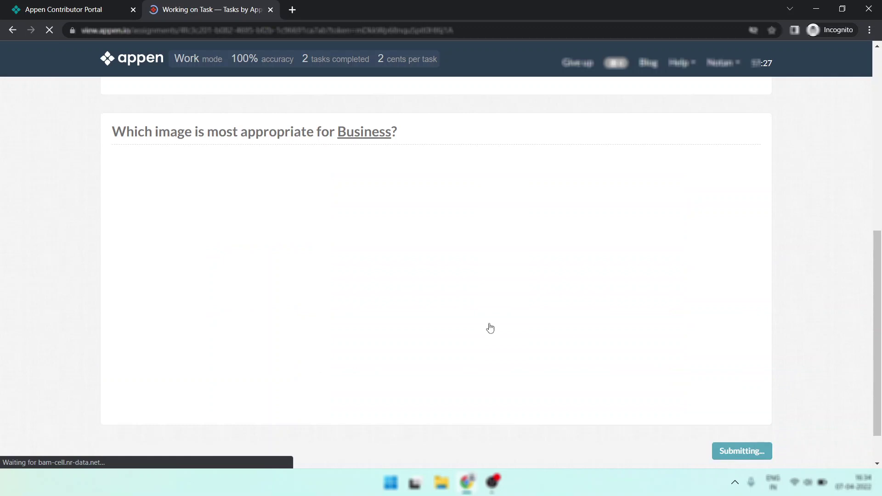